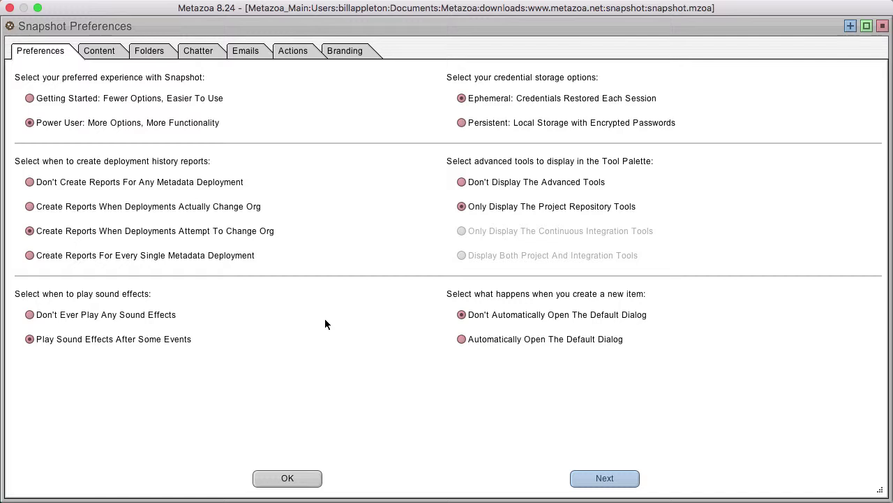
Step: Set the Snapshot experience to Power User and credential storage to Persistent: Local Storage with Encrypted Passwords
click(121, 99)
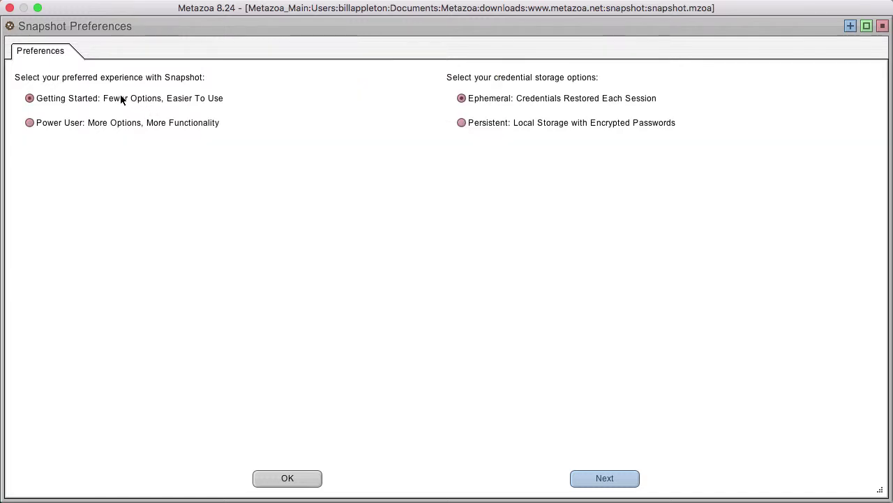
click(130, 121)
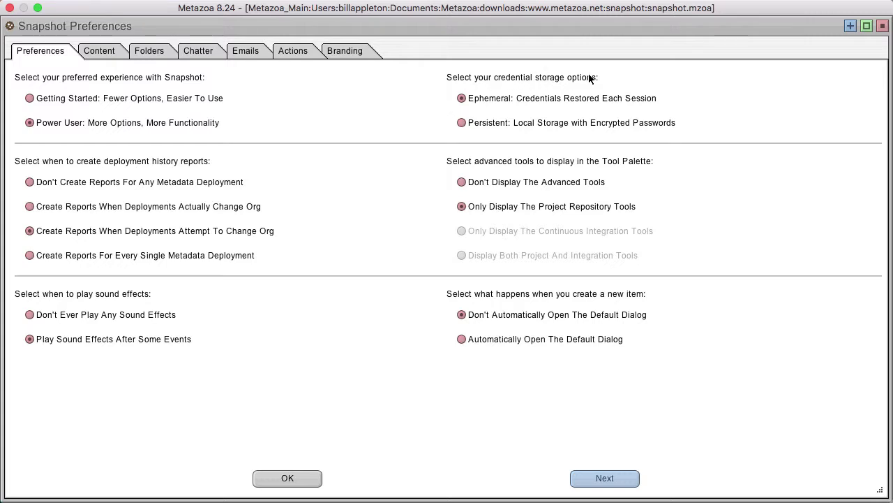
mouse_move(525, 99)
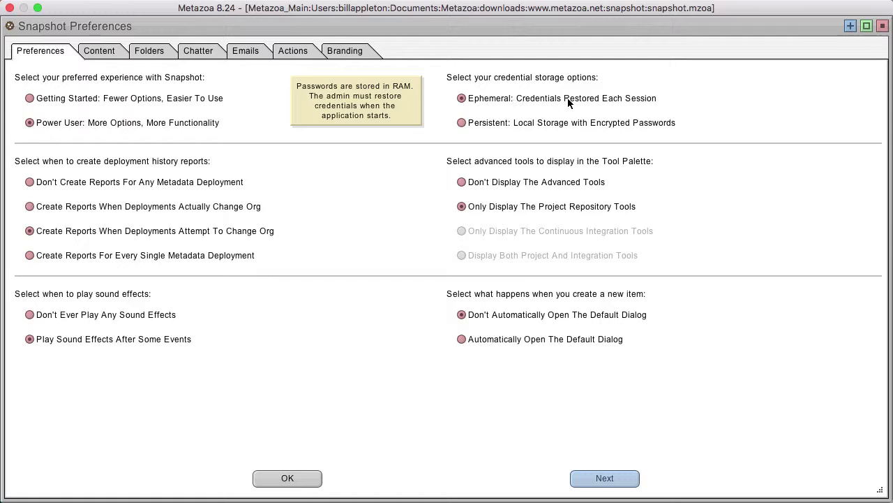
click(542, 123)
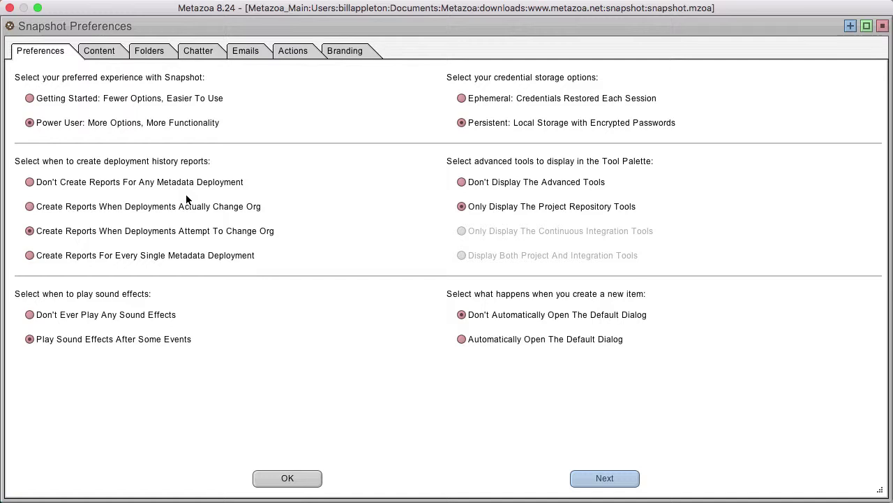
Step: Try the deployment history report and advanced tools options, ending on reports when deployments attempt to change the org and only Project Repository tools
click(133, 182)
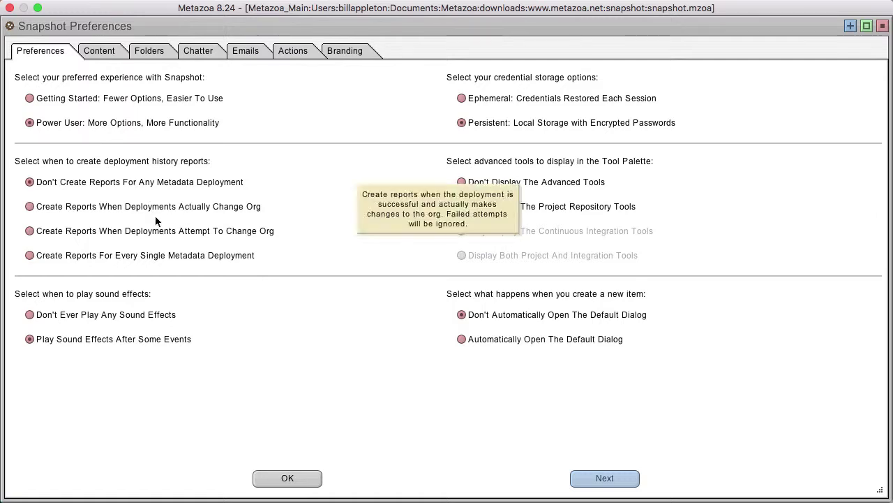
click(154, 255)
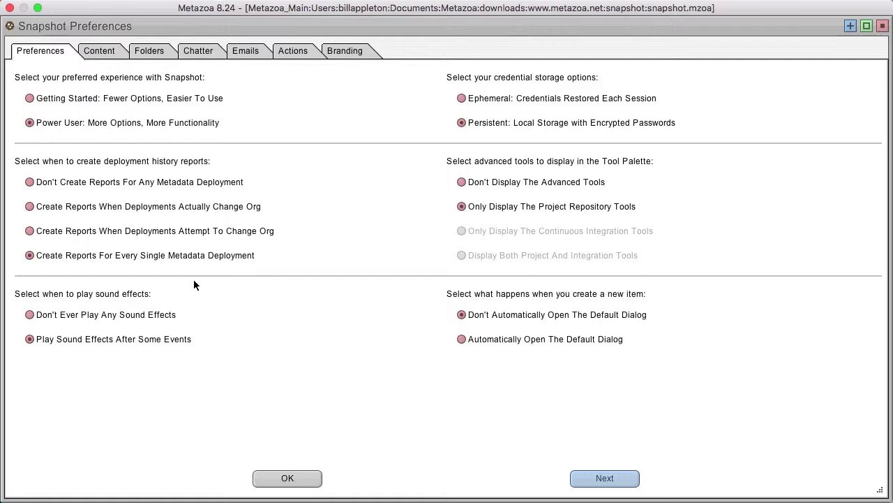
click(175, 204)
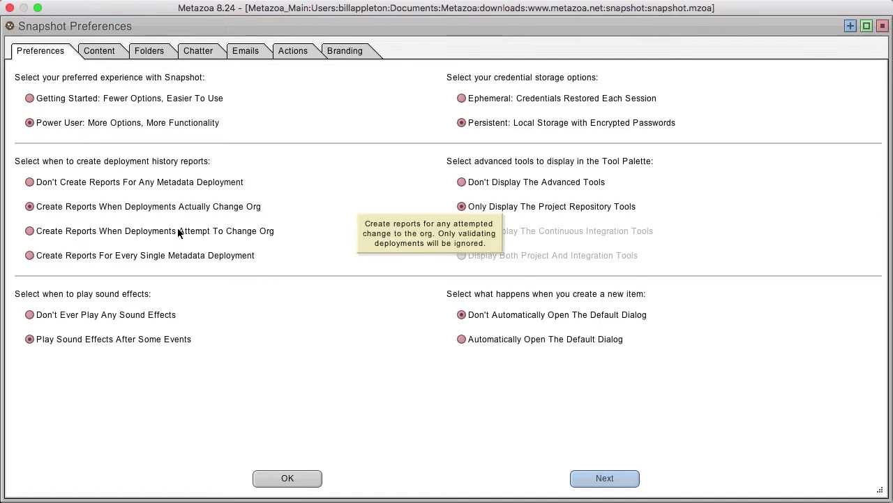
click(178, 232)
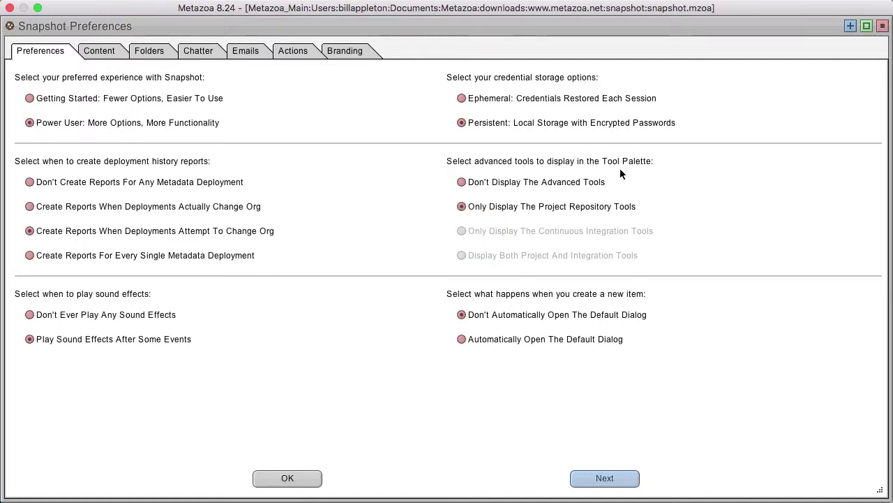
click(521, 182)
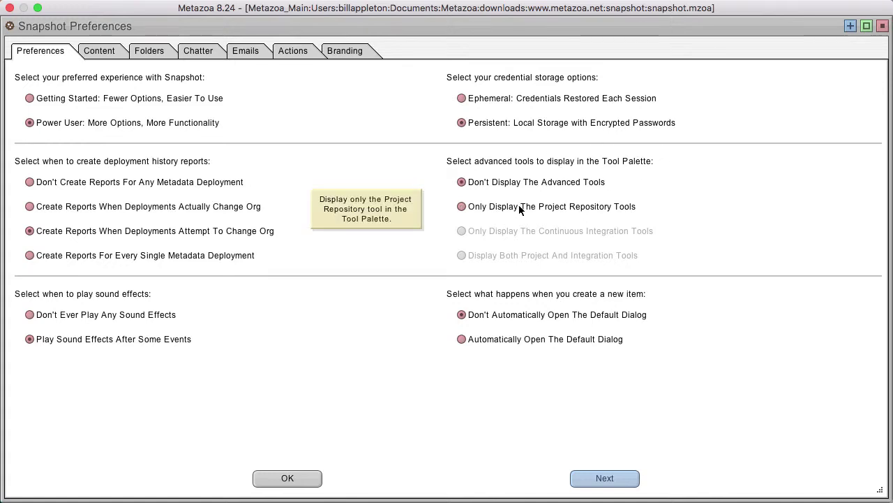
click(520, 207)
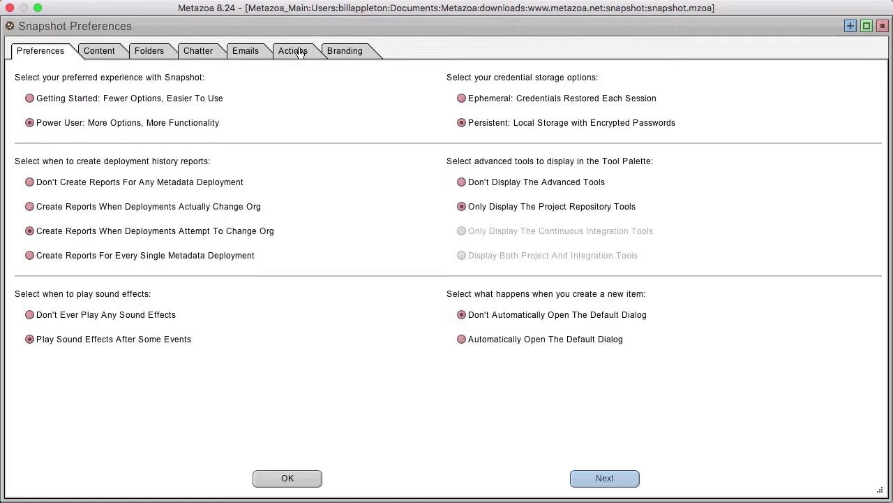
Step: Review the nickname, account and content folder settings of the Salesforce content folders folder_one and folder_two
click(102, 54)
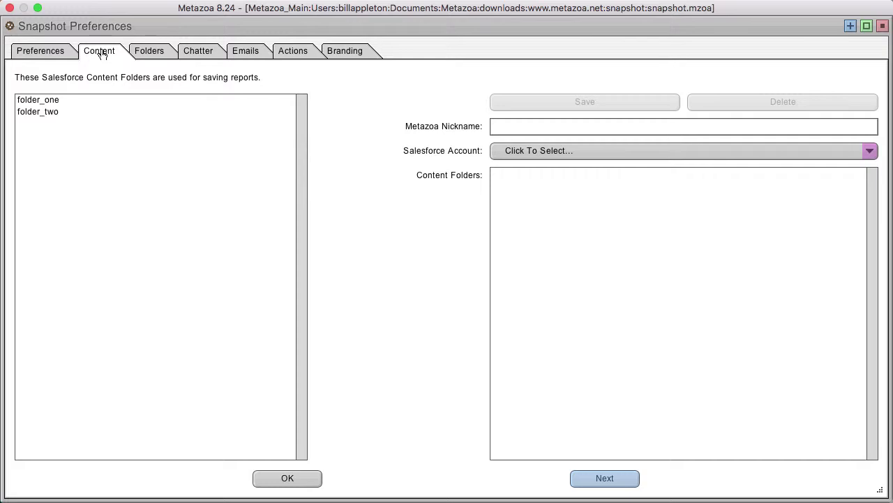
click(64, 99)
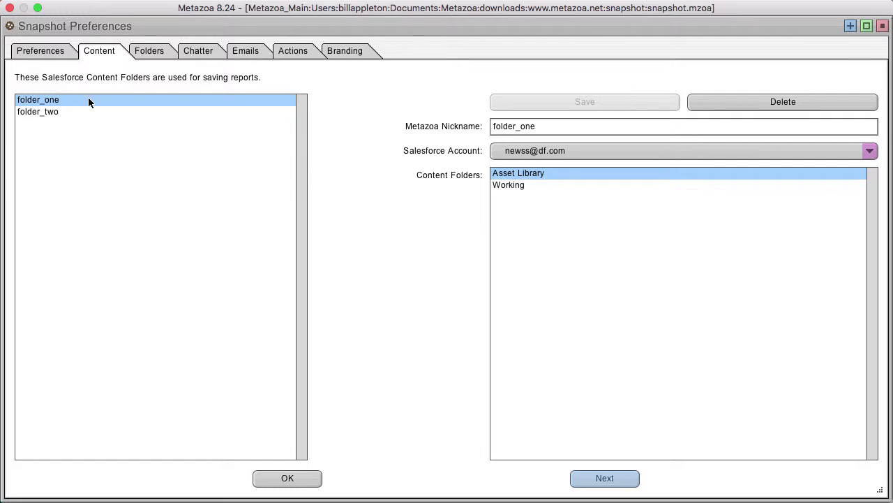
click(73, 111)
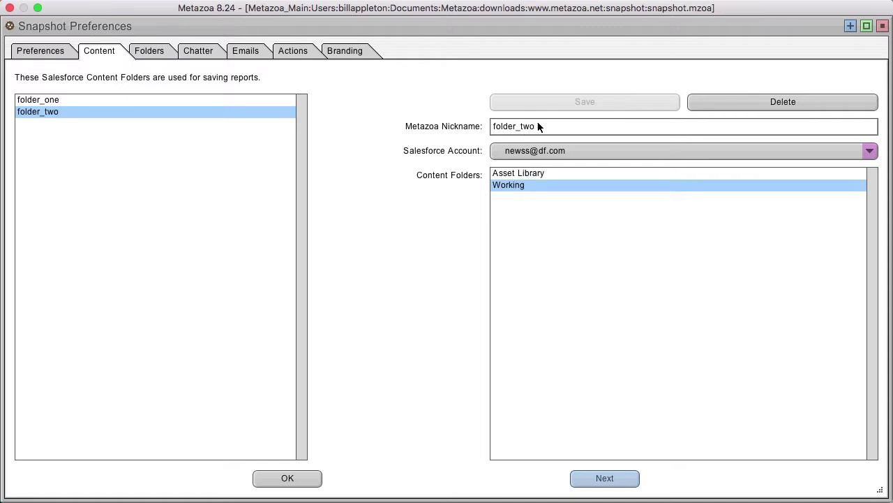
drag(538, 126, 441, 127)
Step: Compare the nicknames and folder paths of the local report folders local_one and local_two
click(158, 54)
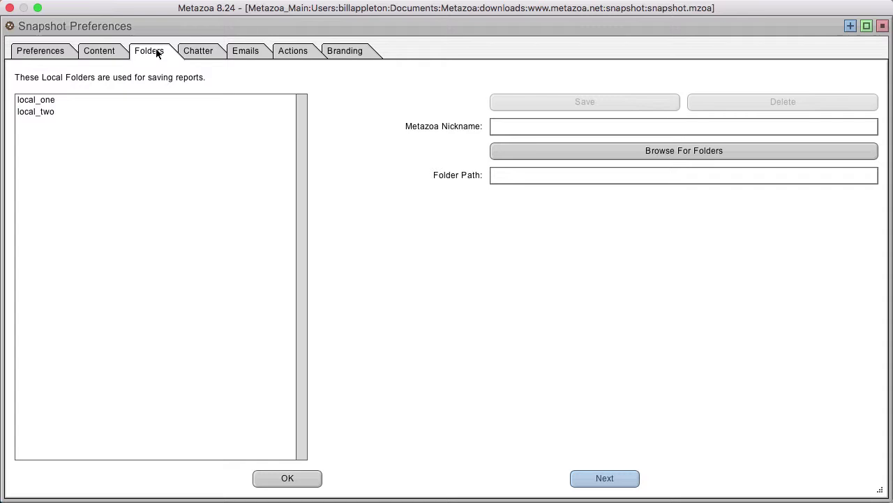
click(99, 103)
click(102, 115)
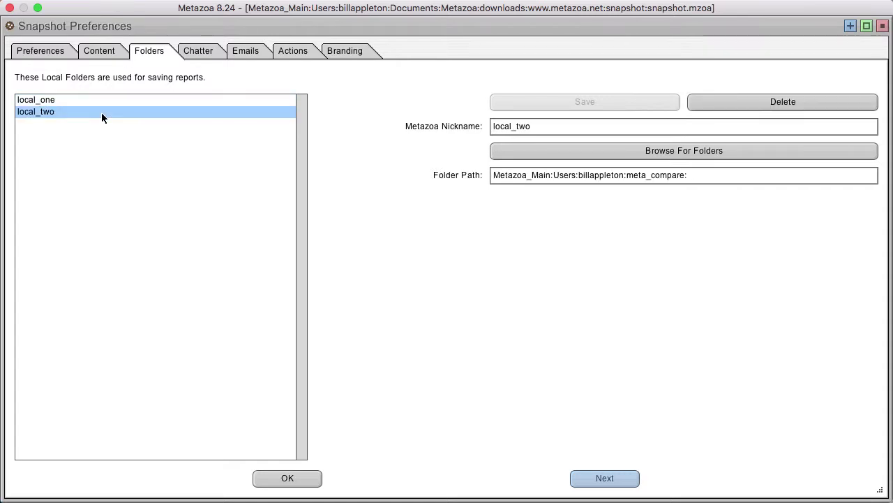
click(110, 100)
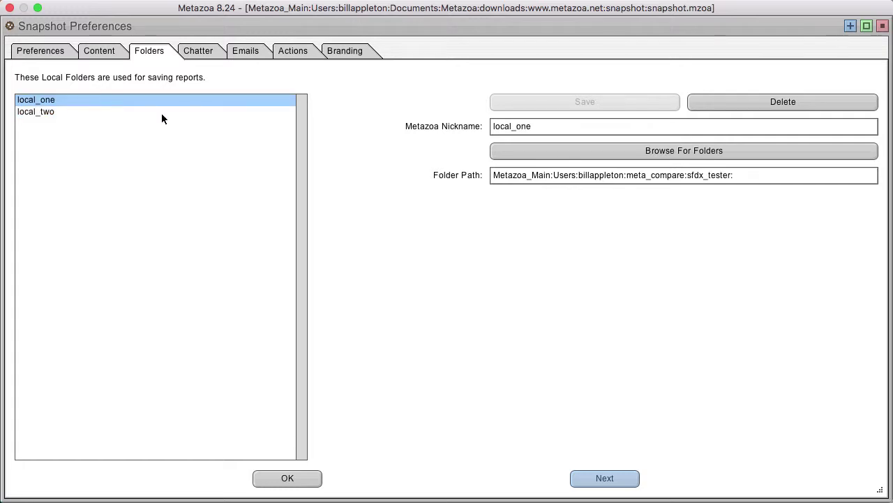
click(67, 114)
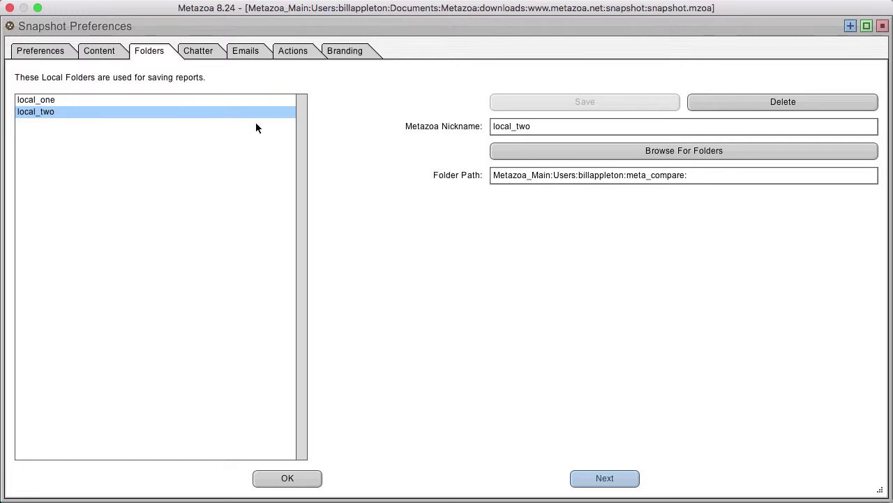
Step: Check the Chatter group settings and the subject, recipients and message of the admins and analysts mailing lists
click(201, 53)
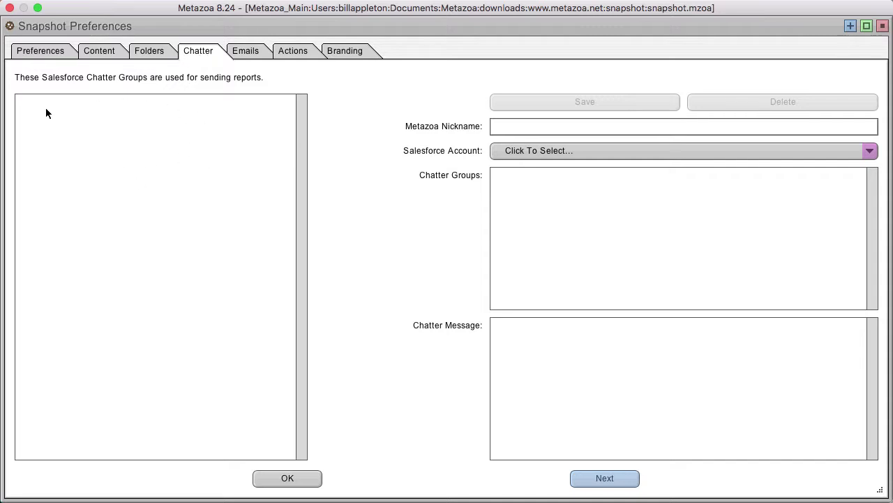
click(253, 53)
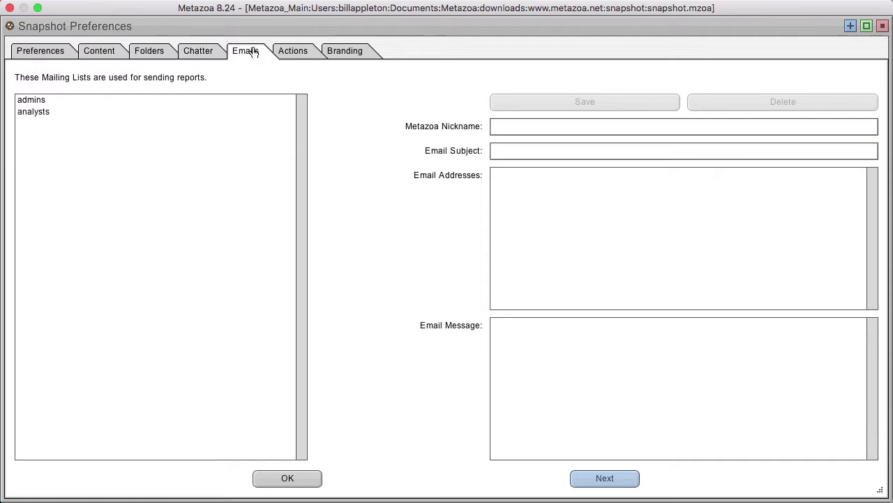
click(67, 101)
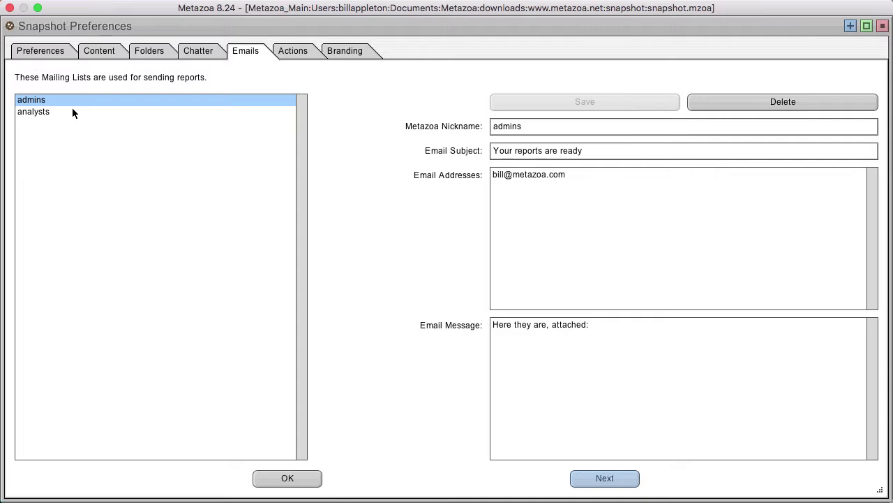
click(73, 113)
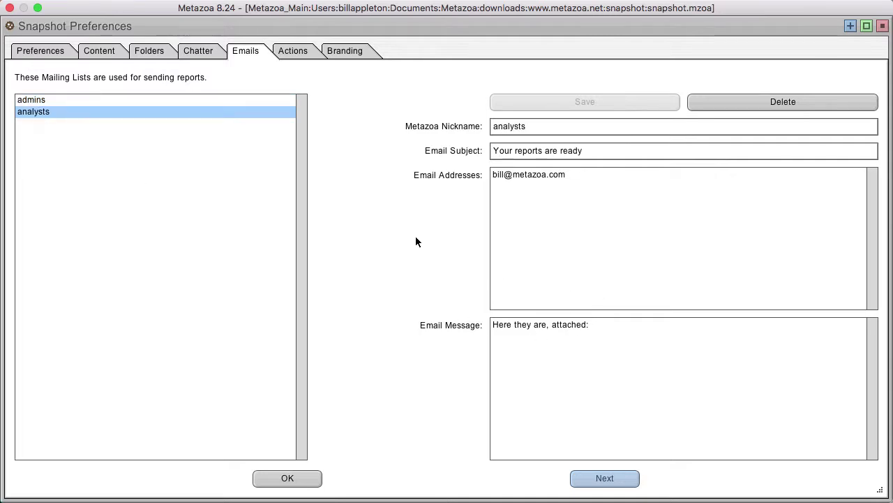
Step: Examine the clone_repo and launch_excel actions, including the action types available for launch_excel
click(294, 52)
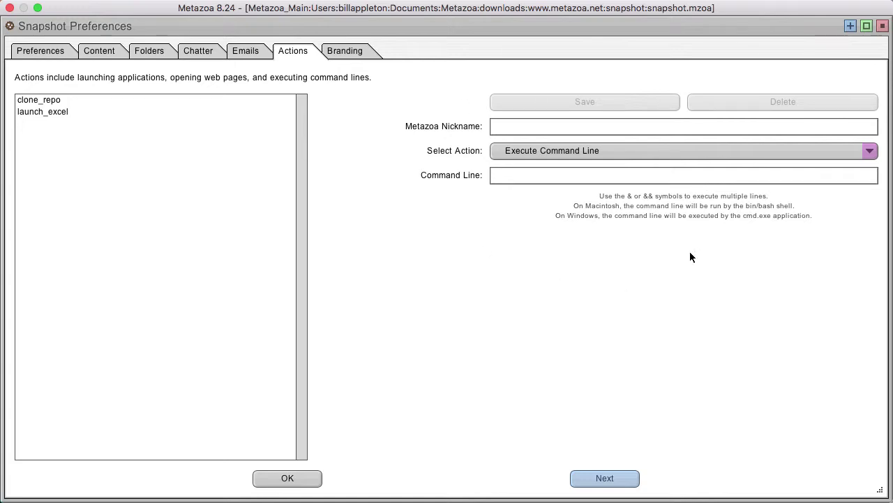
click(38, 102)
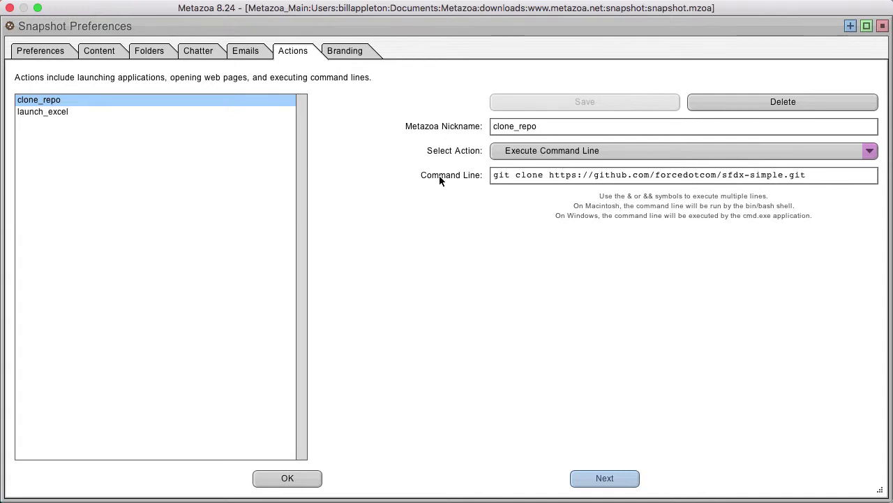
click(46, 113)
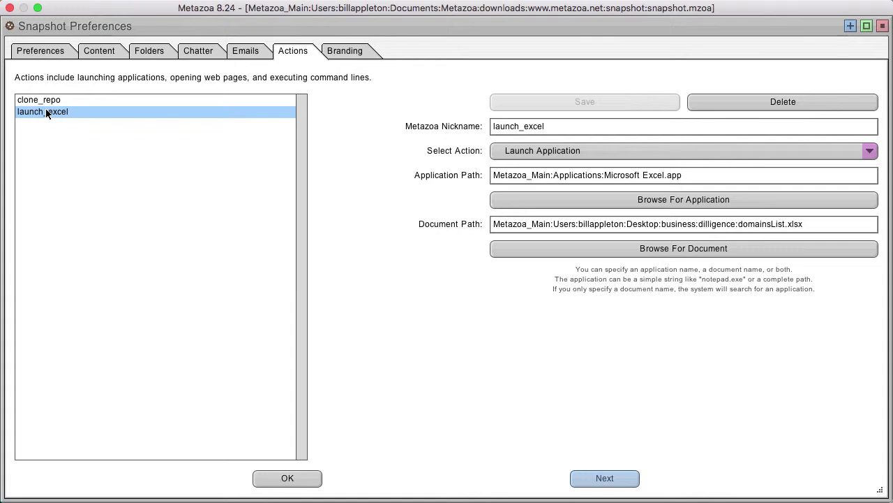
click(547, 151)
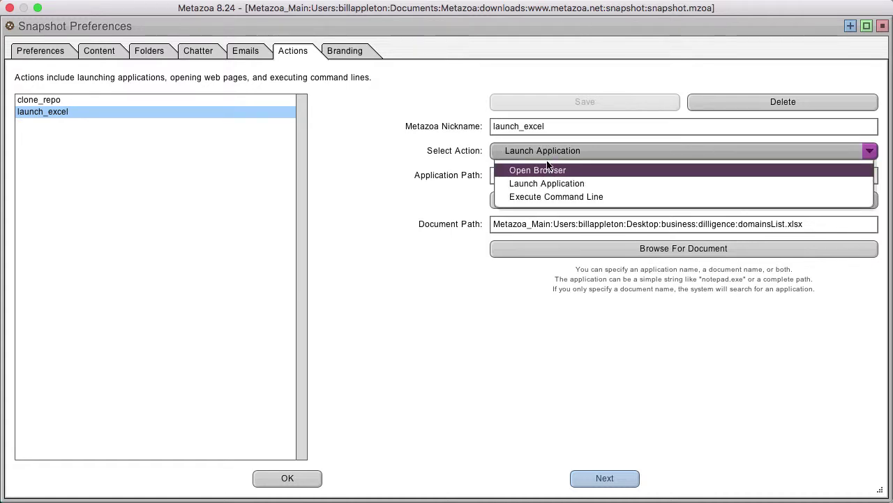
click(548, 151)
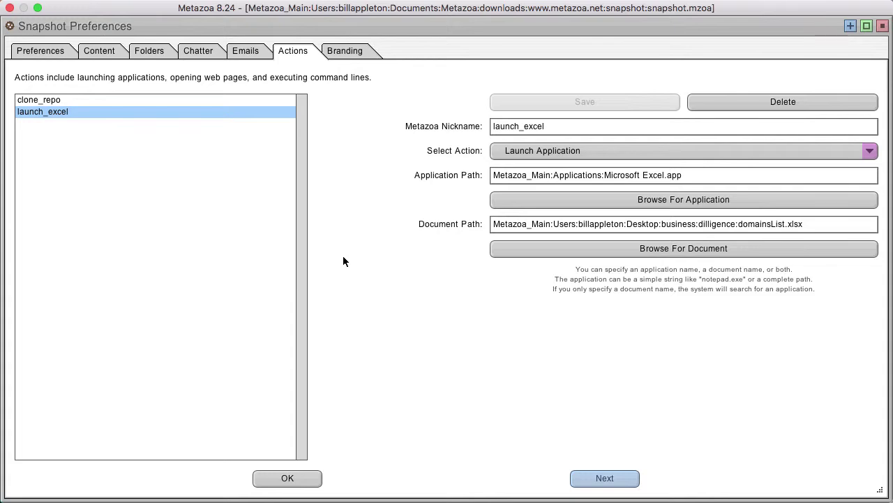
Step: Review the branding text used for the report header
click(344, 53)
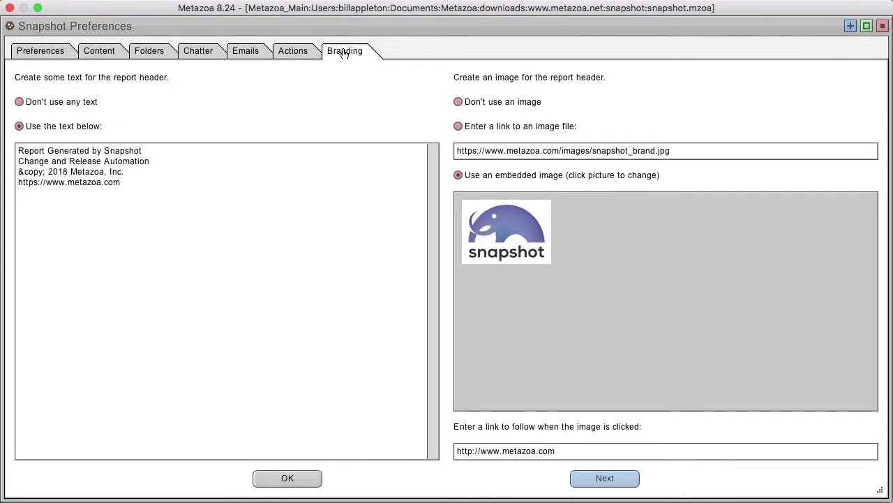
click(122, 181)
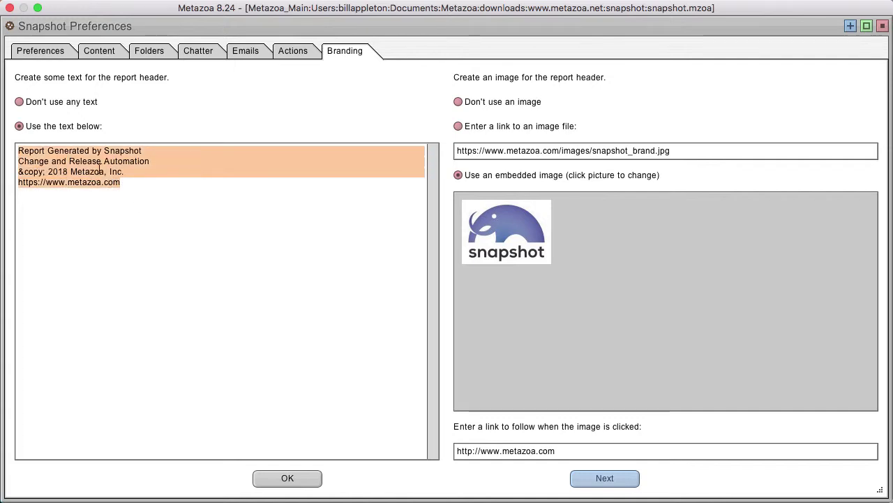
click(135, 183)
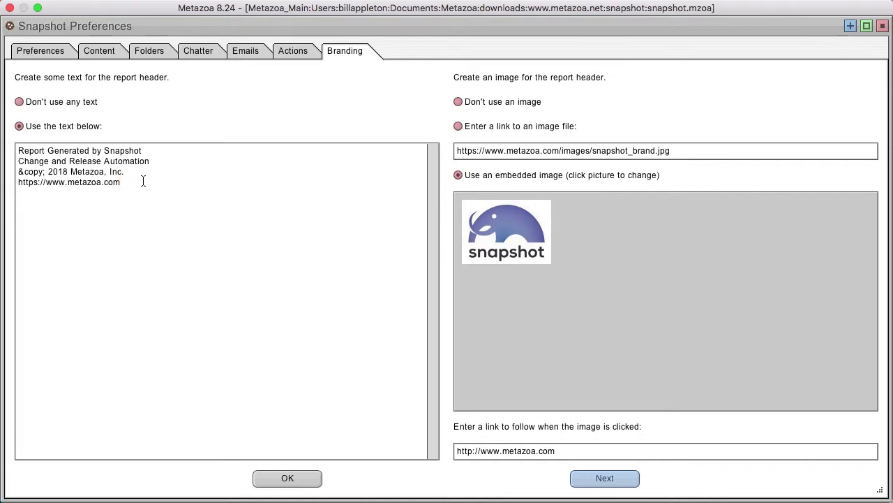
drag(125, 172, 2, 126)
click(127, 174)
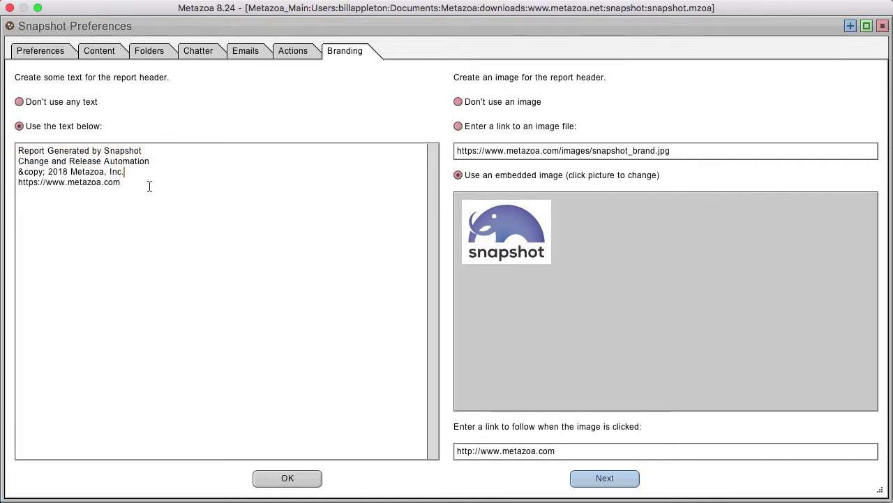
Step: Examine how the report header's embedded image is chosen, plus its image file link and the link followed from the image
click(508, 223)
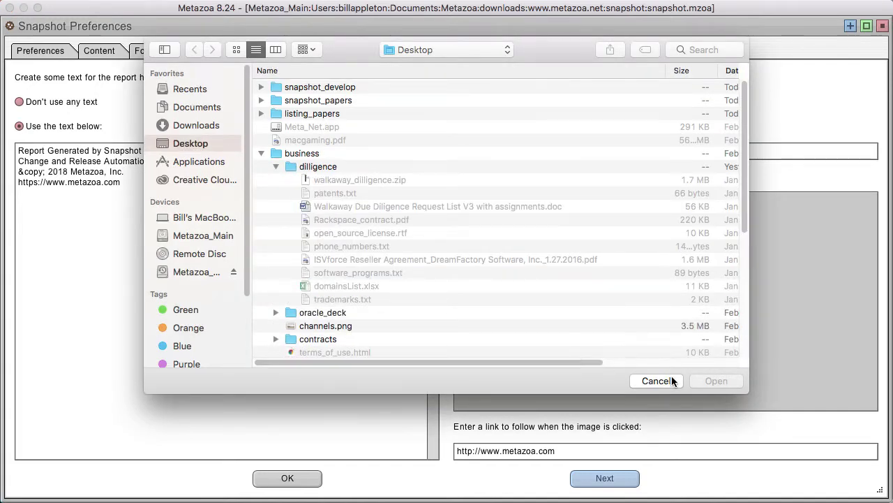
click(656, 381)
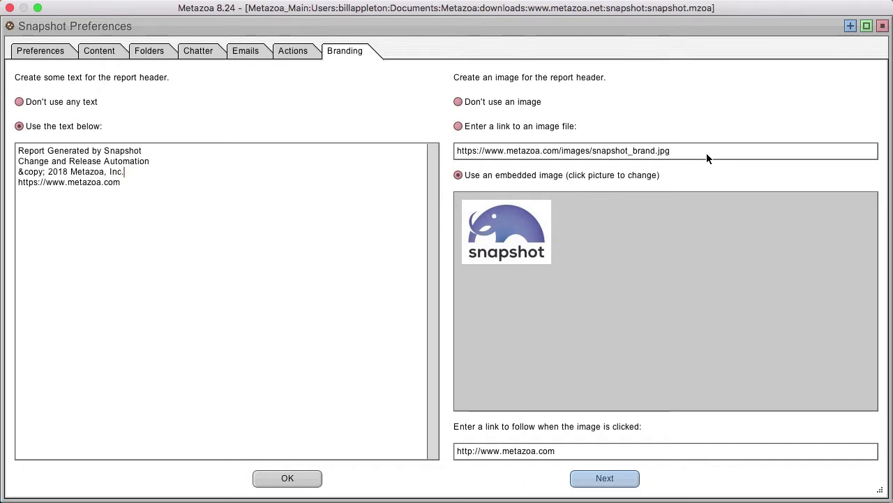
drag(710, 150, 412, 163)
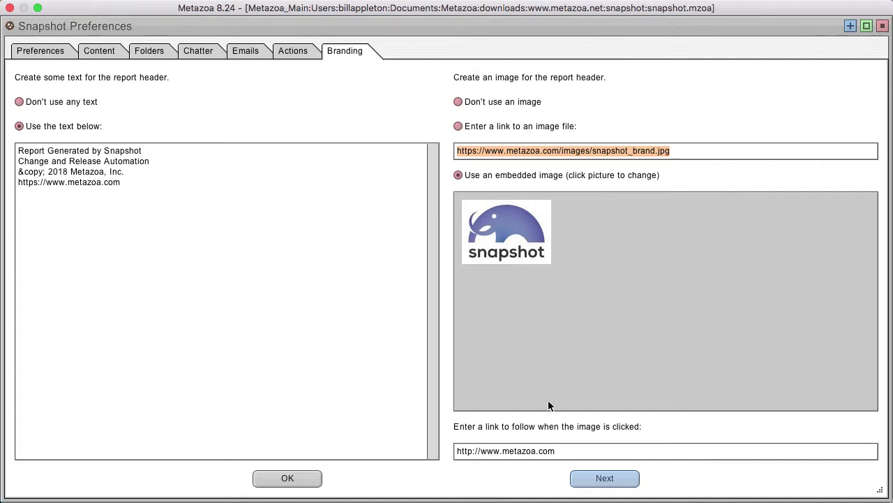
click(555, 450)
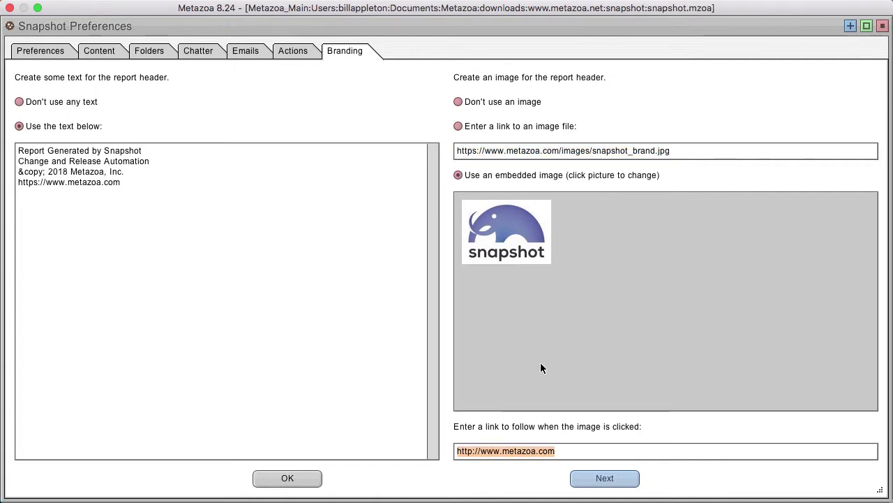
click(650, 448)
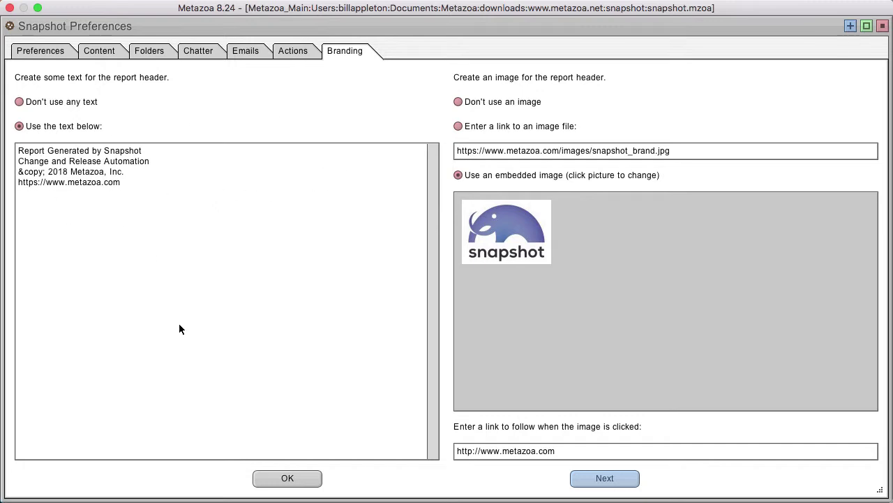
Step: Accept the Snapshot preferences and open the Take Snapshot scheduling settings for Sandbox One
click(286, 478)
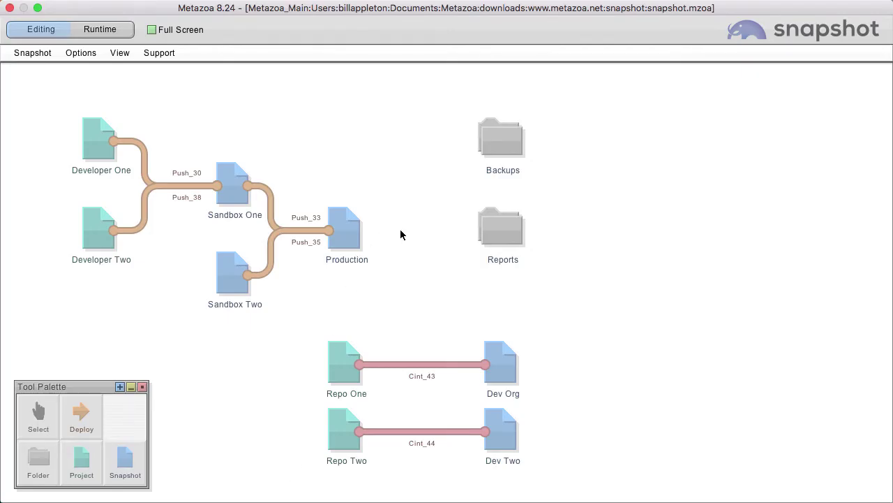
mouse_move(220, 181)
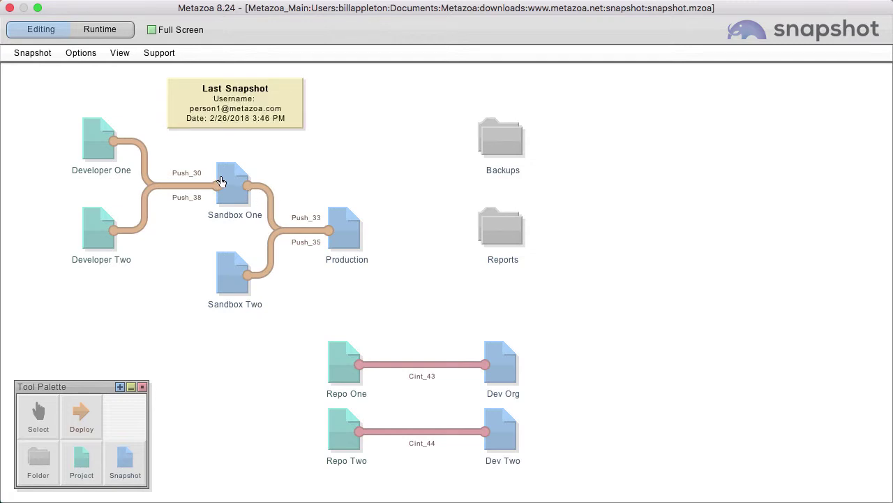
right_click(229, 181)
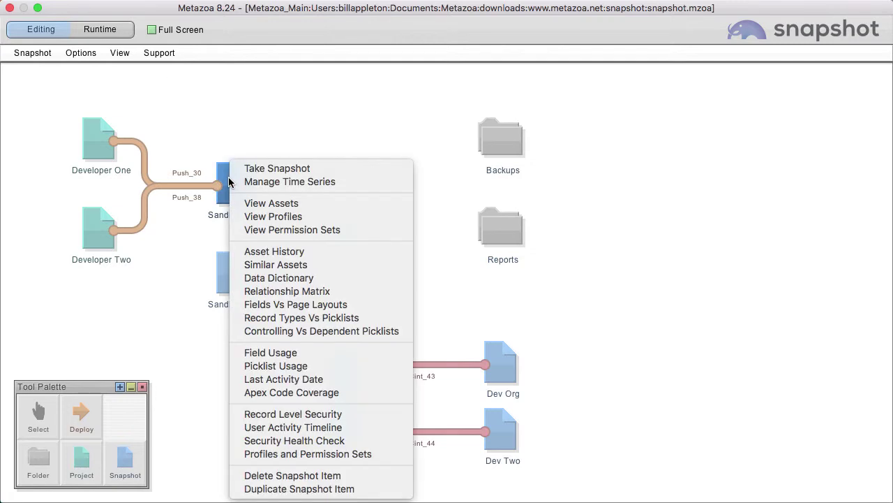
click(294, 169)
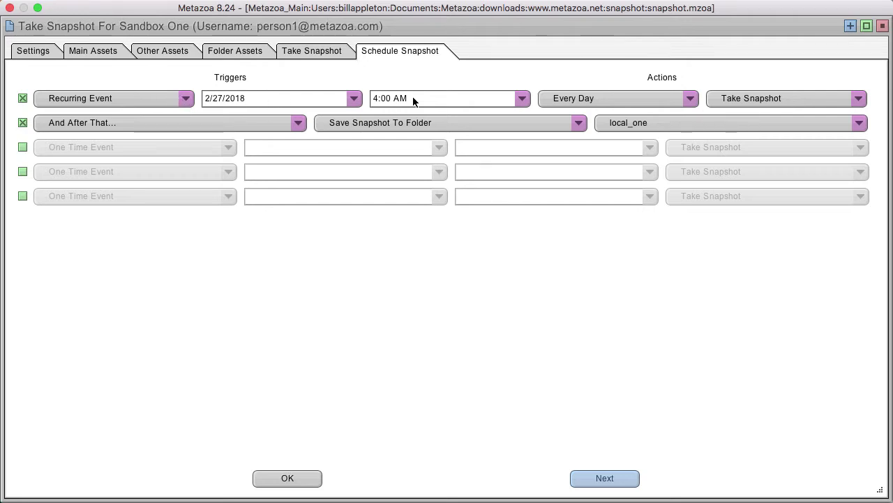
Step: Set the destination of the scheduled follow-up Save Snapshot To Folder action to local_two
click(447, 123)
click(447, 123)
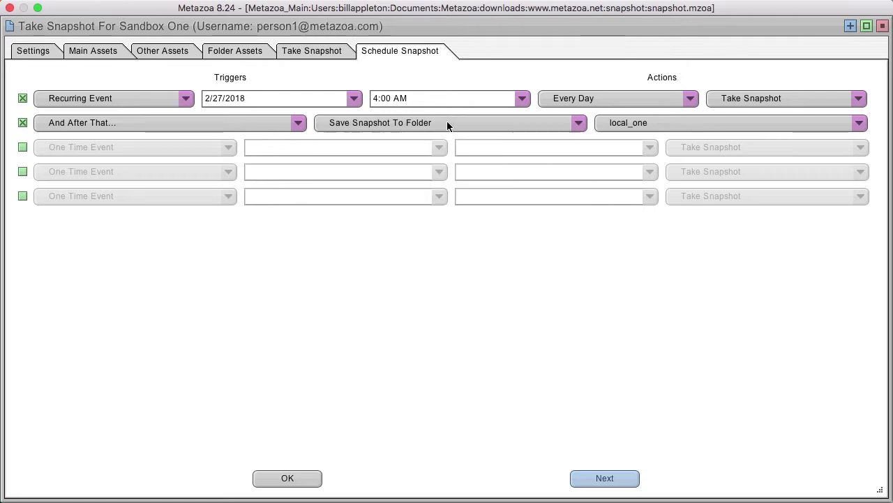
click(670, 122)
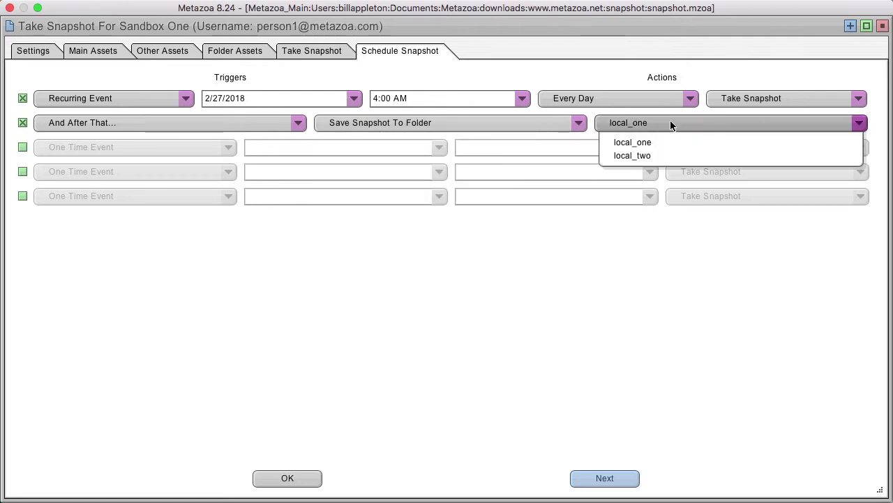
click(671, 156)
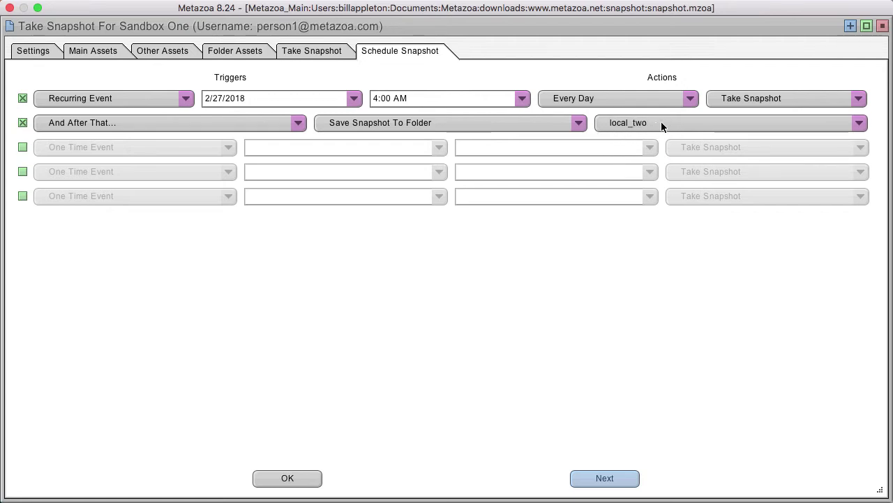
Step: Change the scheduled follow-up action to Save Snapshot To Content with folder_one, accept the schedule and deselect Sandbox One
click(418, 126)
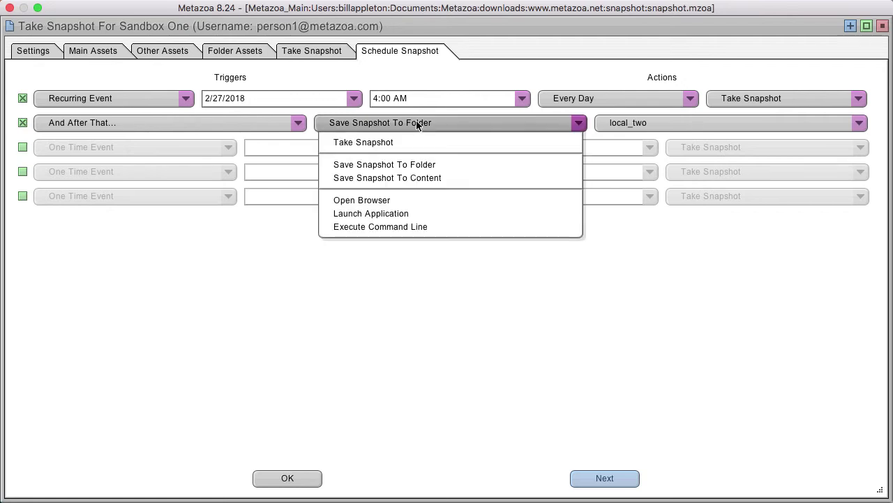
click(417, 179)
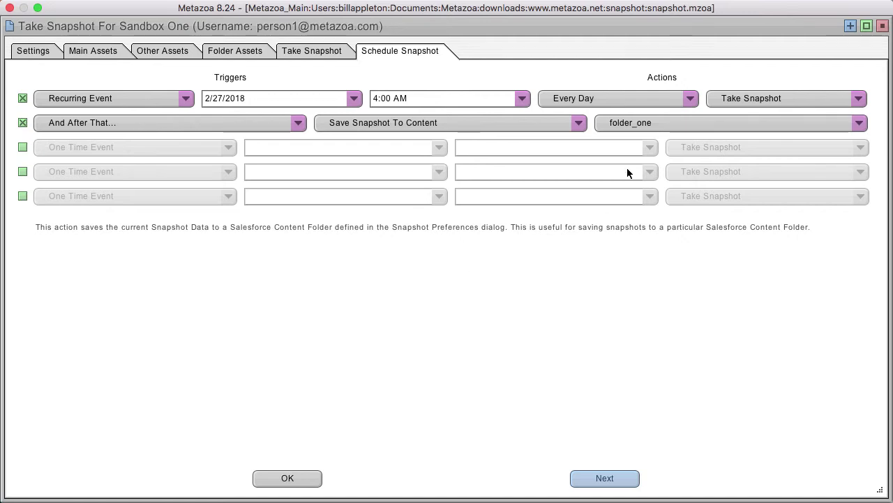
click(670, 122)
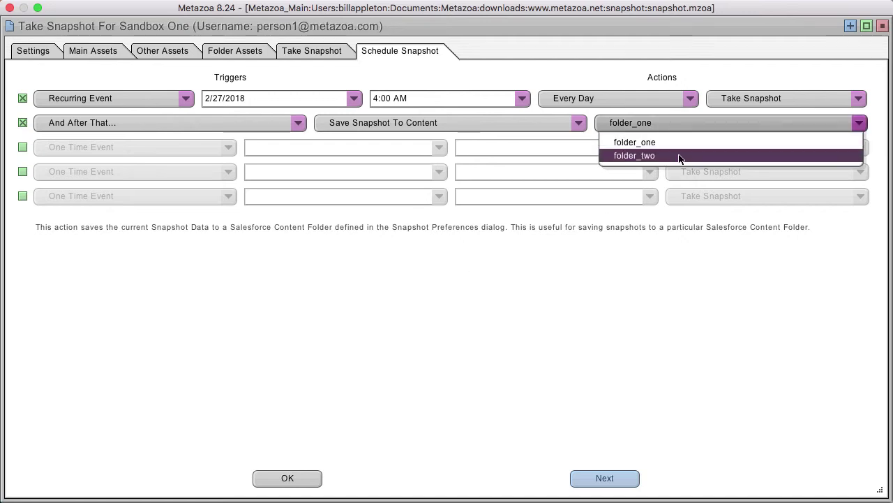
click(675, 125)
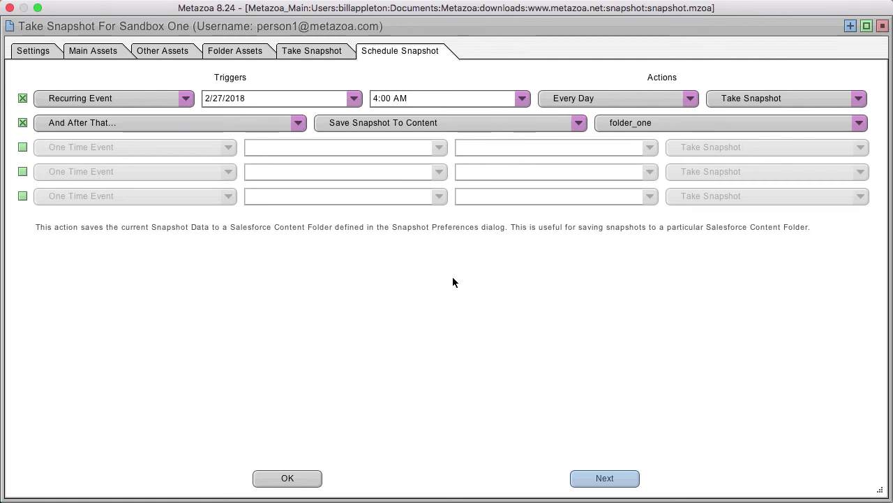
click(305, 479)
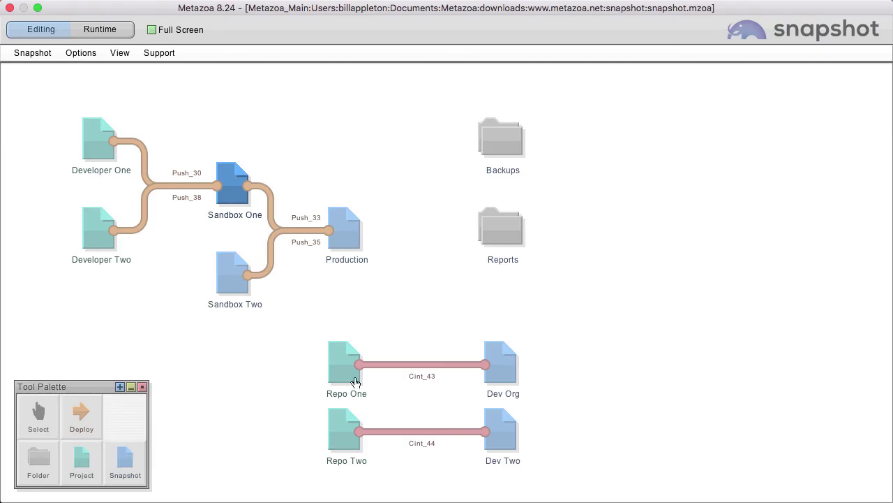
click(401, 292)
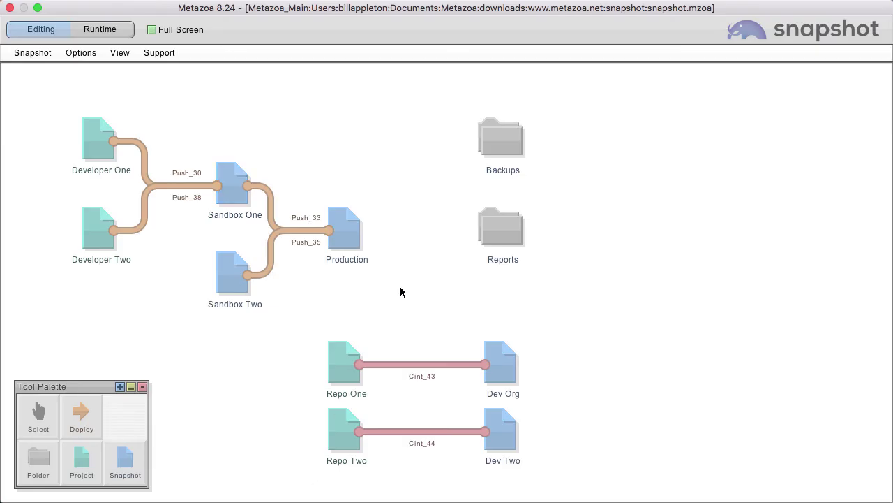